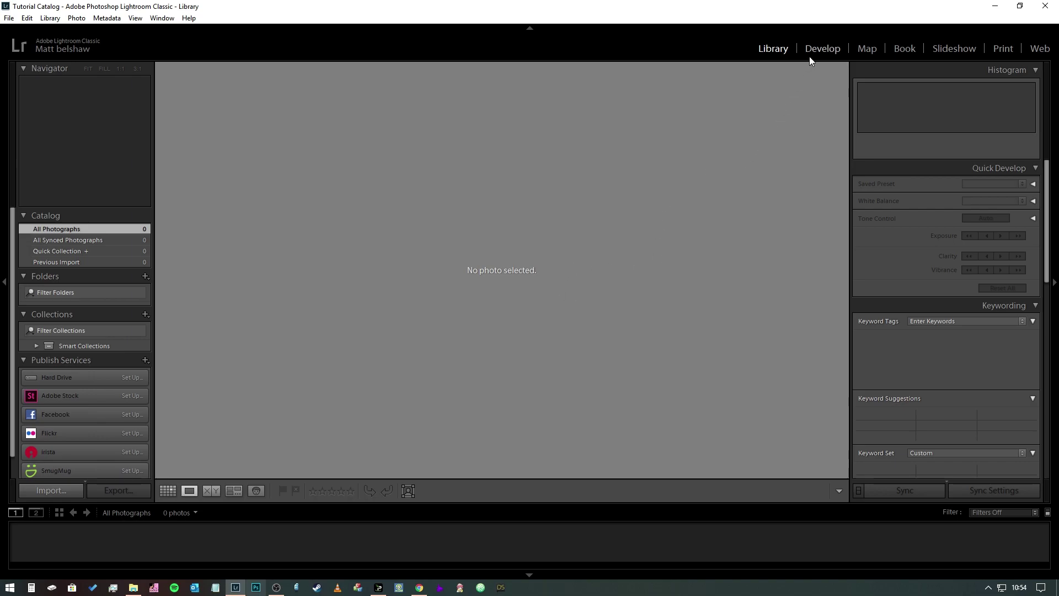
key(d)
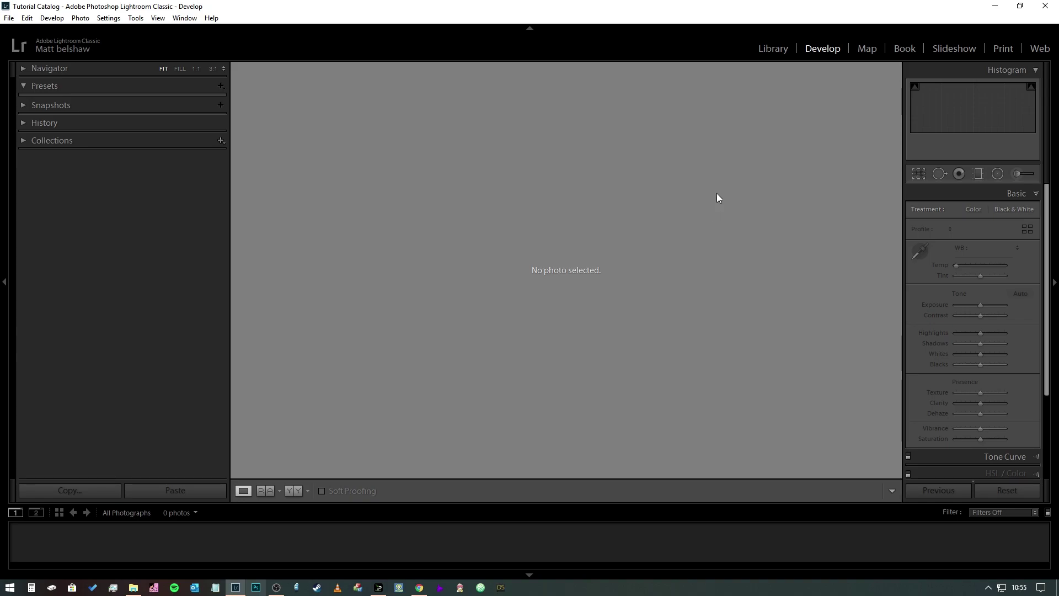
Return to the Library module, showing the Tutorial Catalog with 0 photos
click(764, 50)
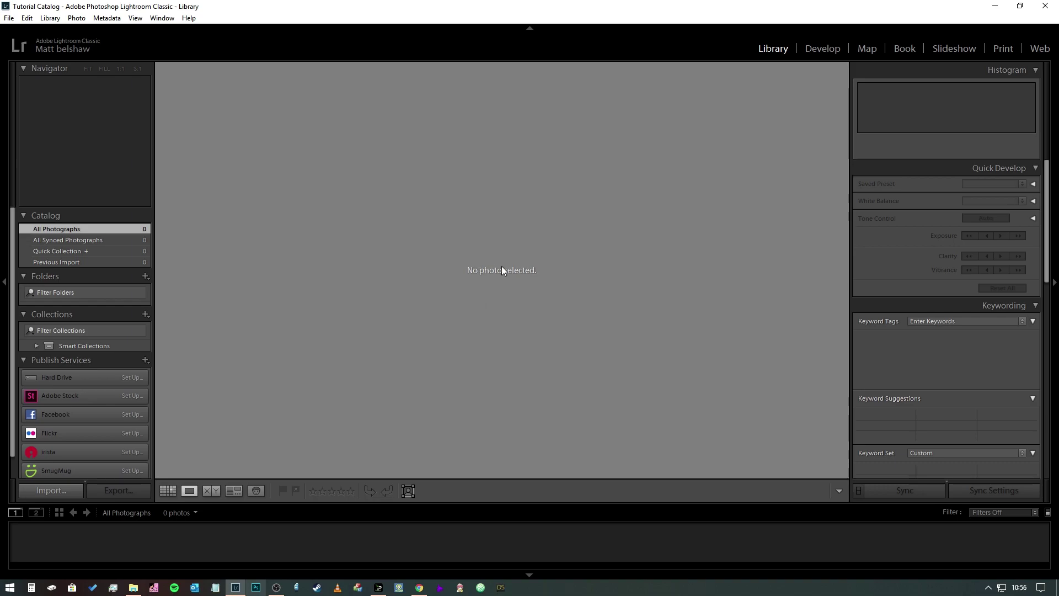
Open Auto Import Settings from the File menu and tick Enable Auto Import
click(8, 19)
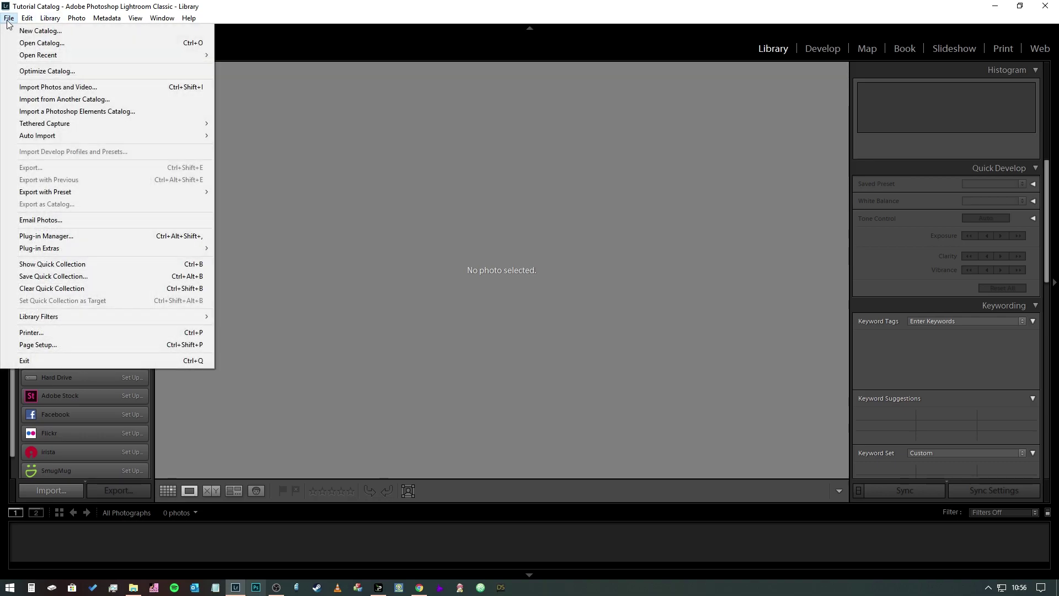
mouse_move(52, 139)
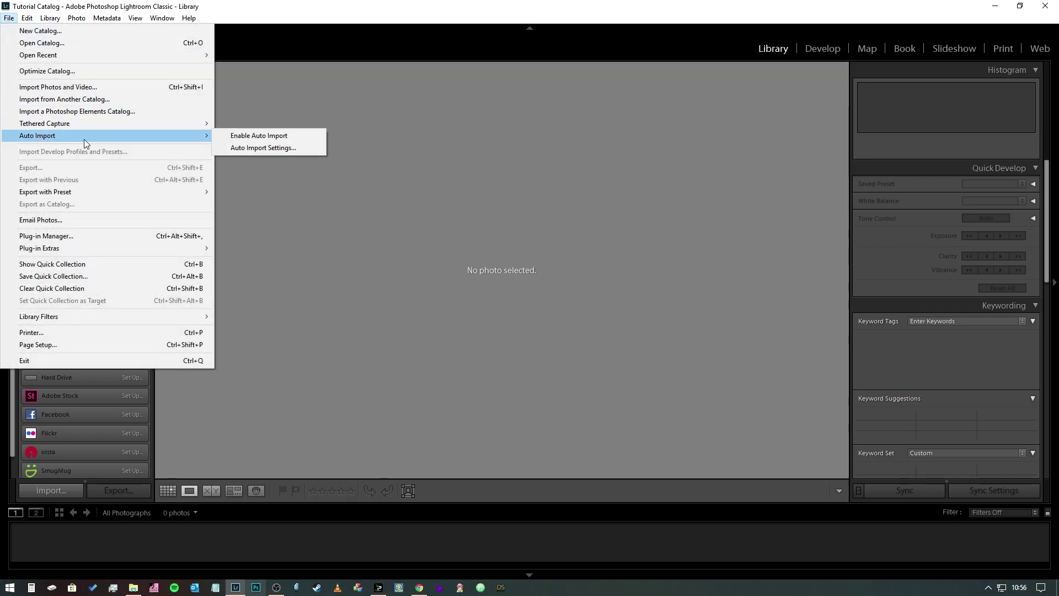
click(283, 147)
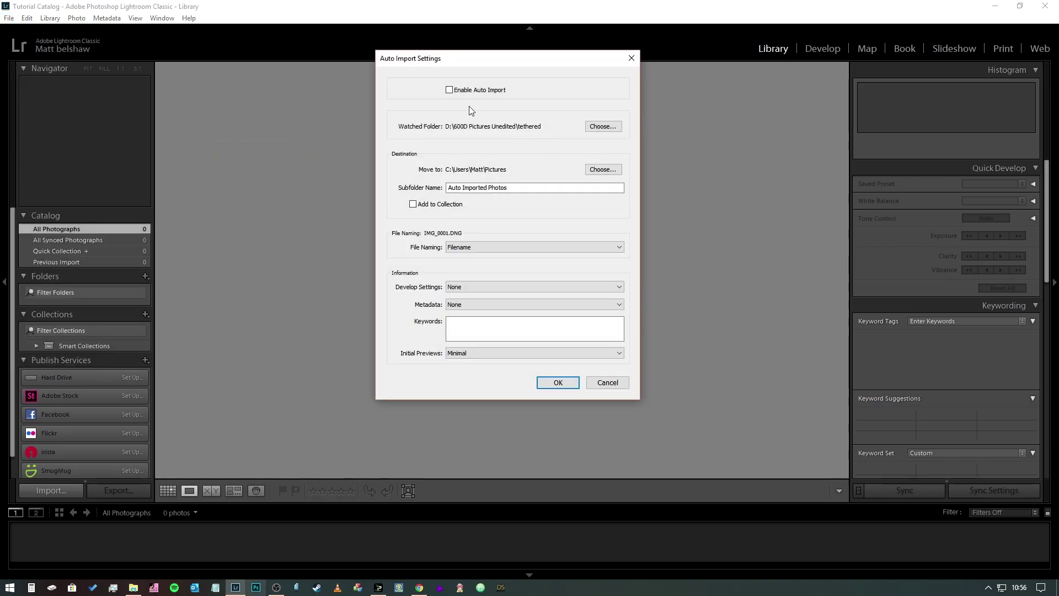
click(449, 90)
Try the non-empty Desire folder as the watched folder and dismiss the 'must be empty' warning
click(603, 127)
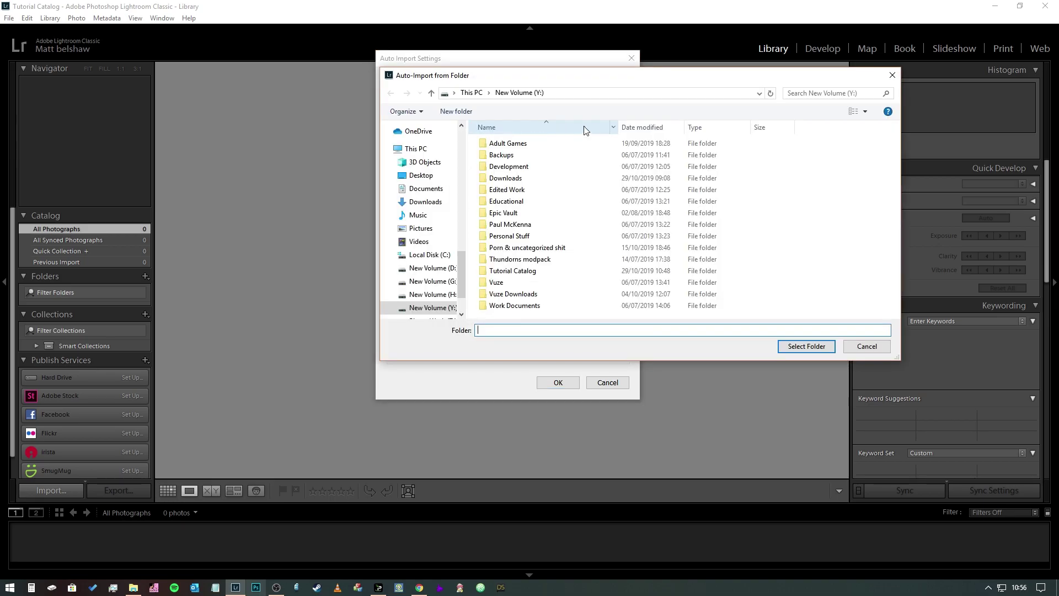
scroll(455, 163, up, 6)
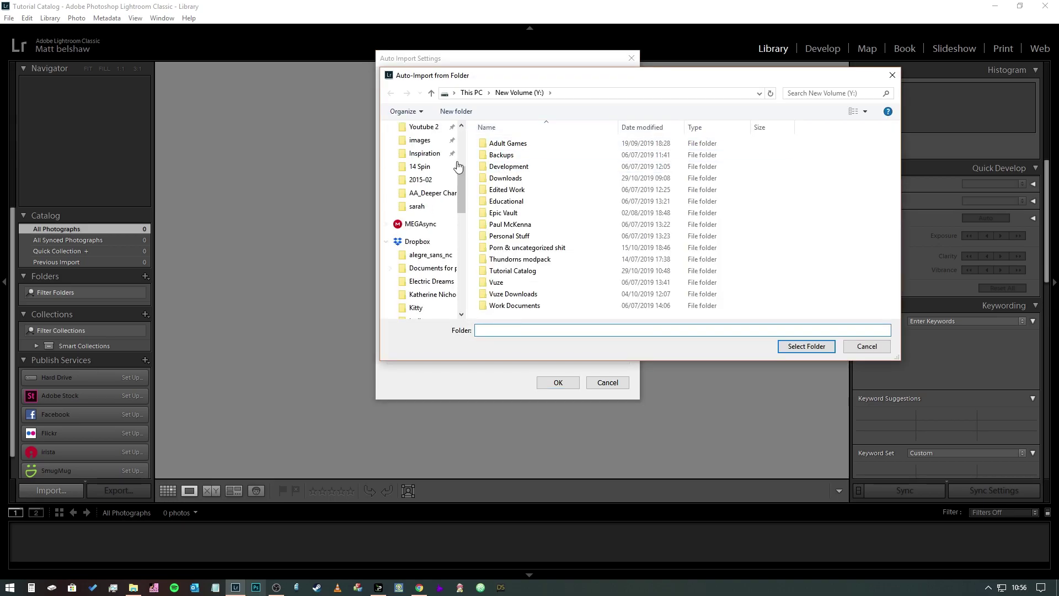
click(419, 202)
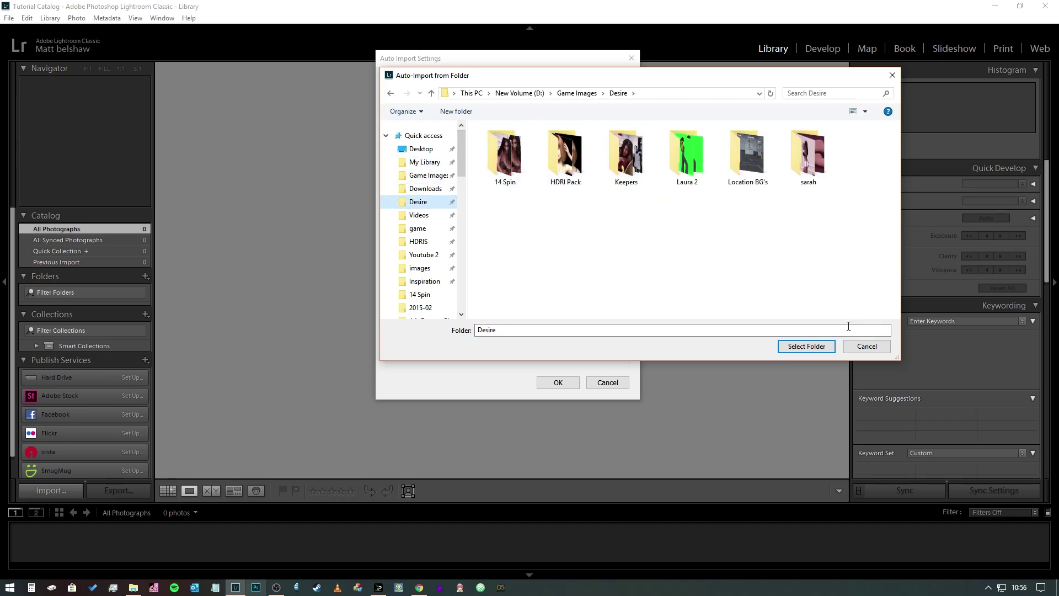
click(824, 351)
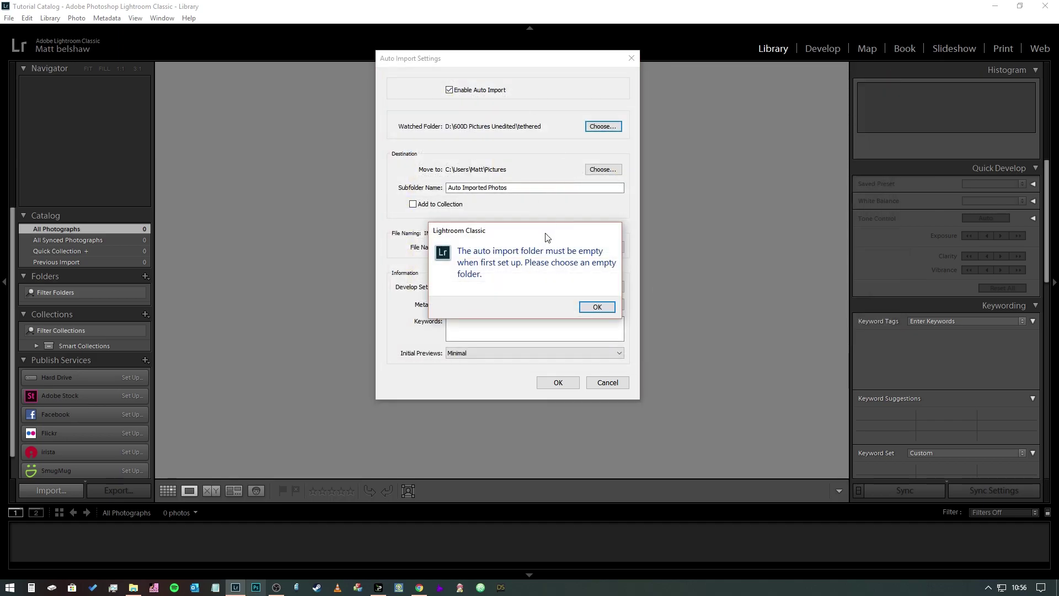
click(597, 308)
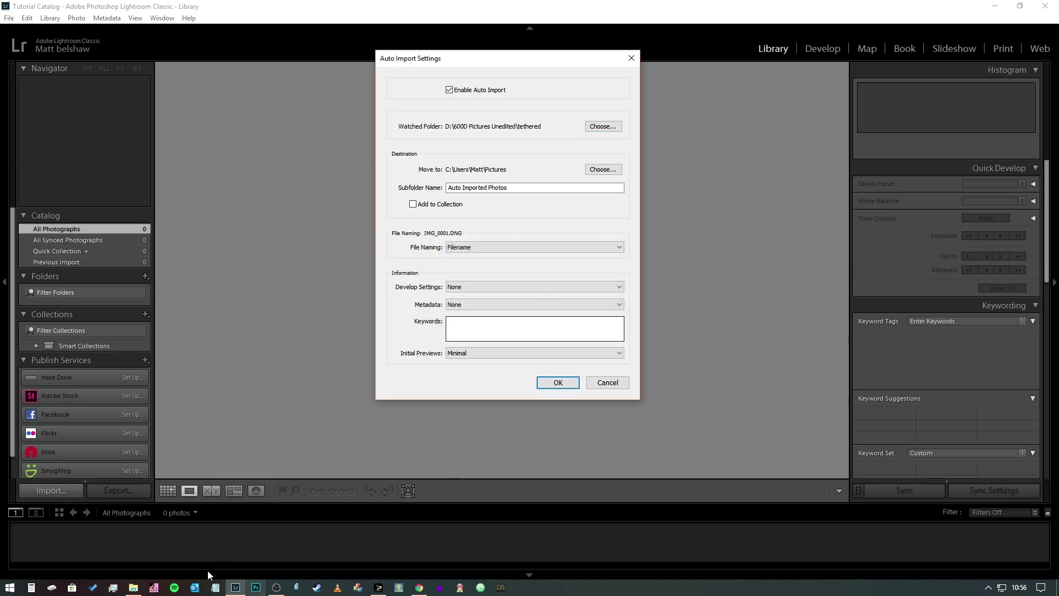
In File Explorer, create a new empty 'Auto Import' folder inside Desire, then close Explorer
click(133, 588)
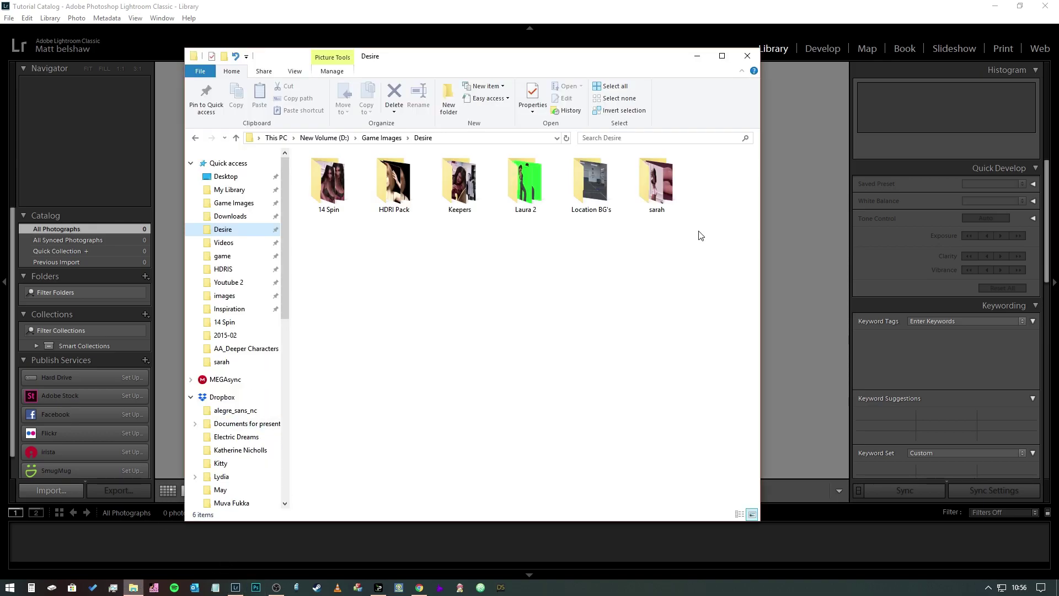
drag(700, 234, 313, 175)
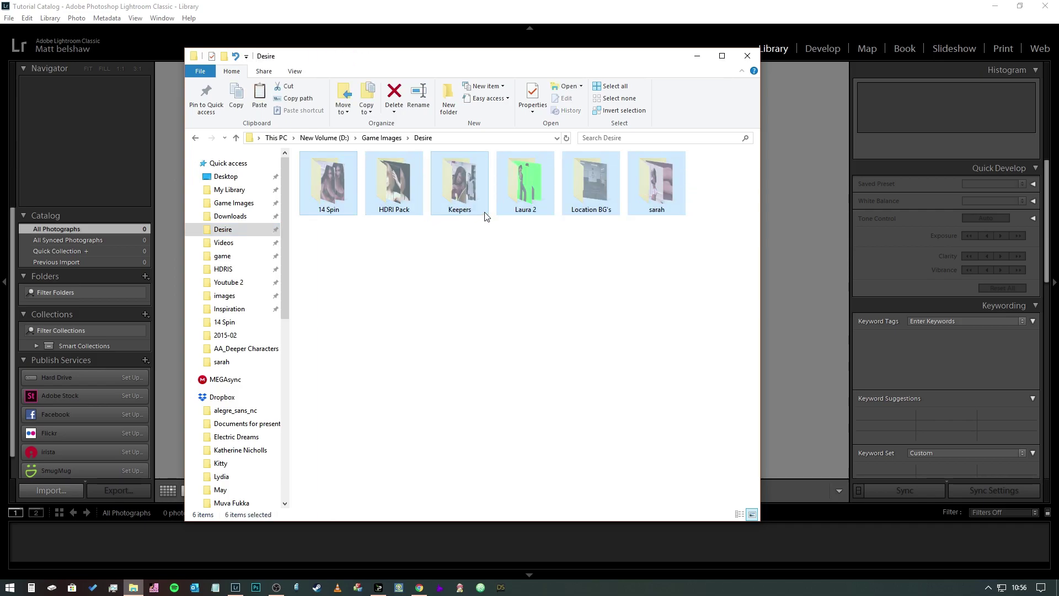
right_click(456, 300)
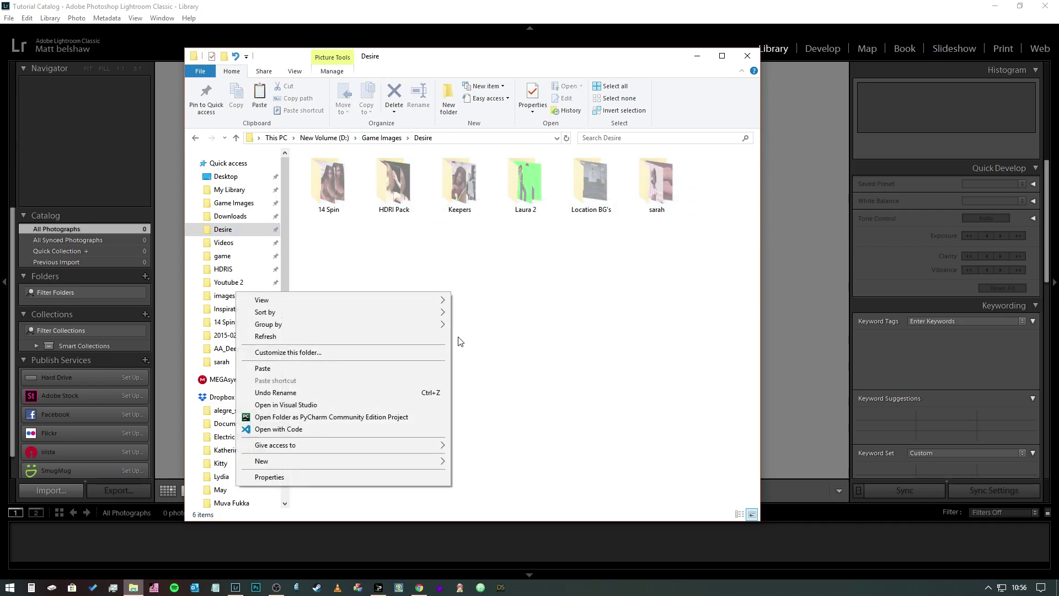
mouse_move(368, 460)
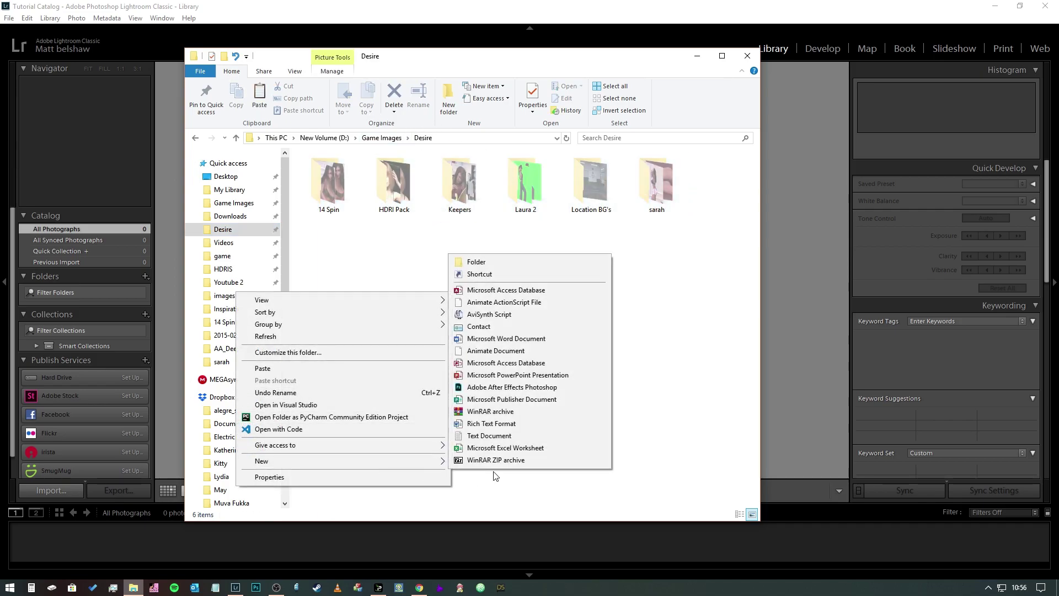
click(493, 262)
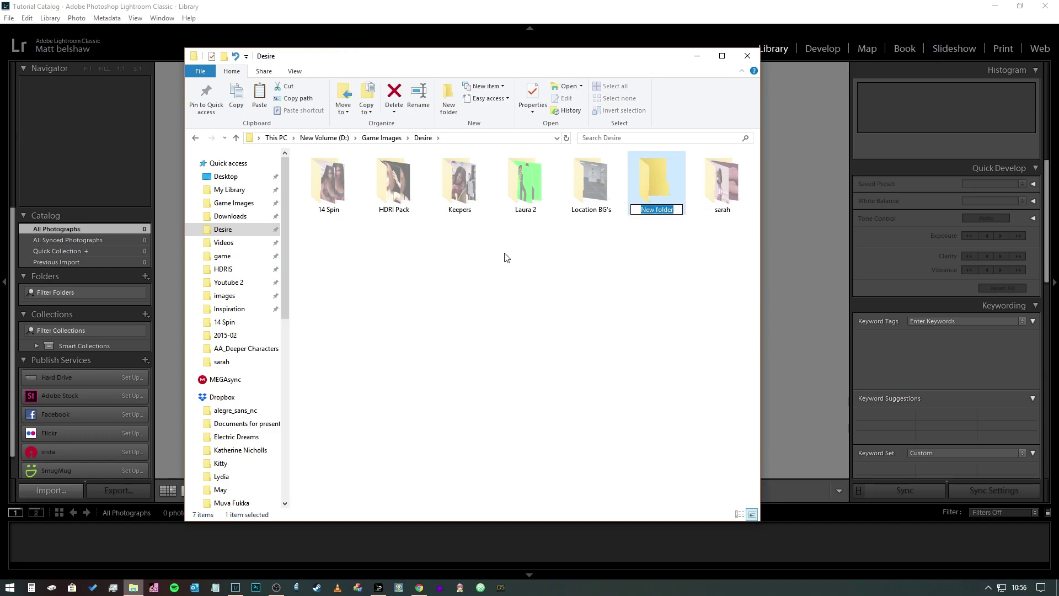
text(Auto Import)
key(Return)
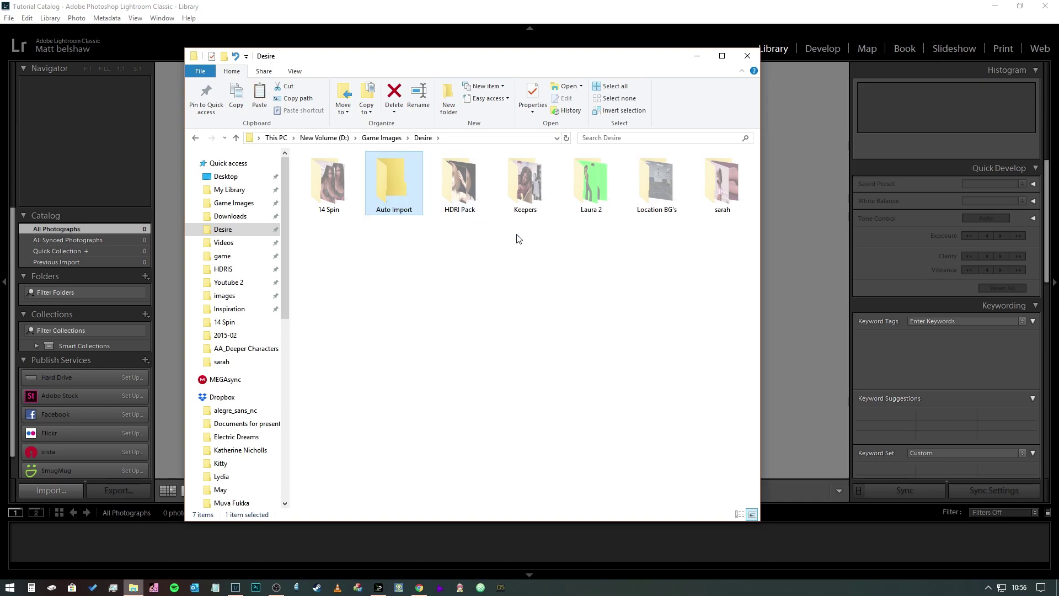
click(747, 60)
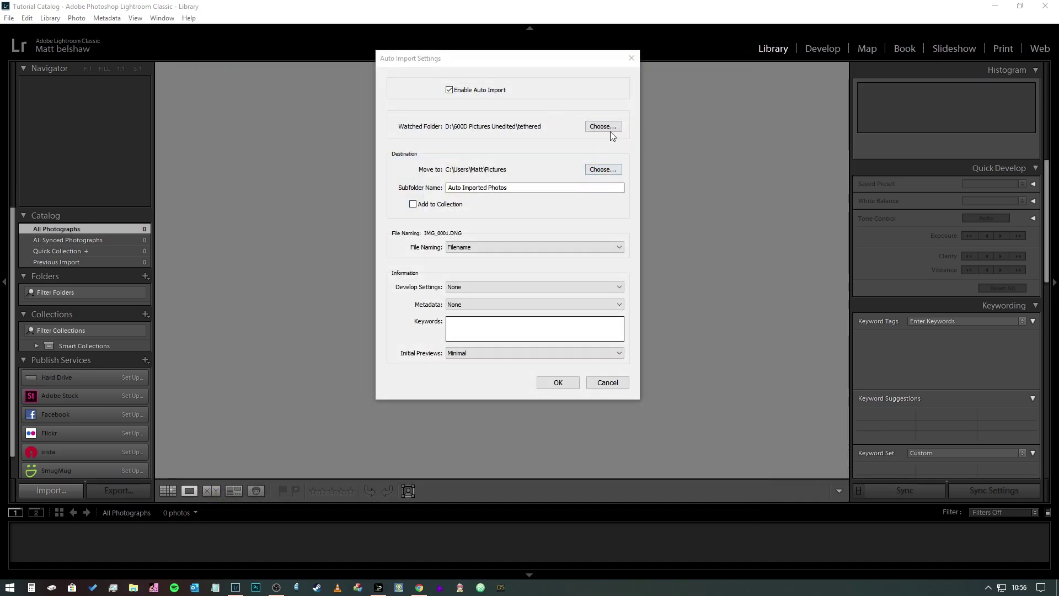
Set the watched folder to D:\Game Images\Desire\Auto Import
click(604, 126)
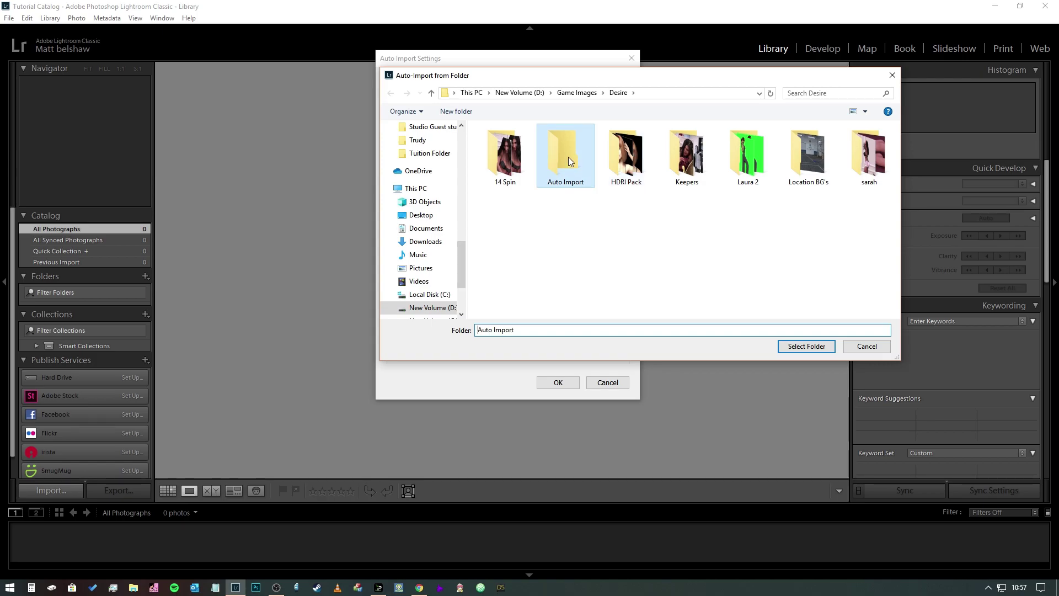
double_click(566, 157)
click(807, 346)
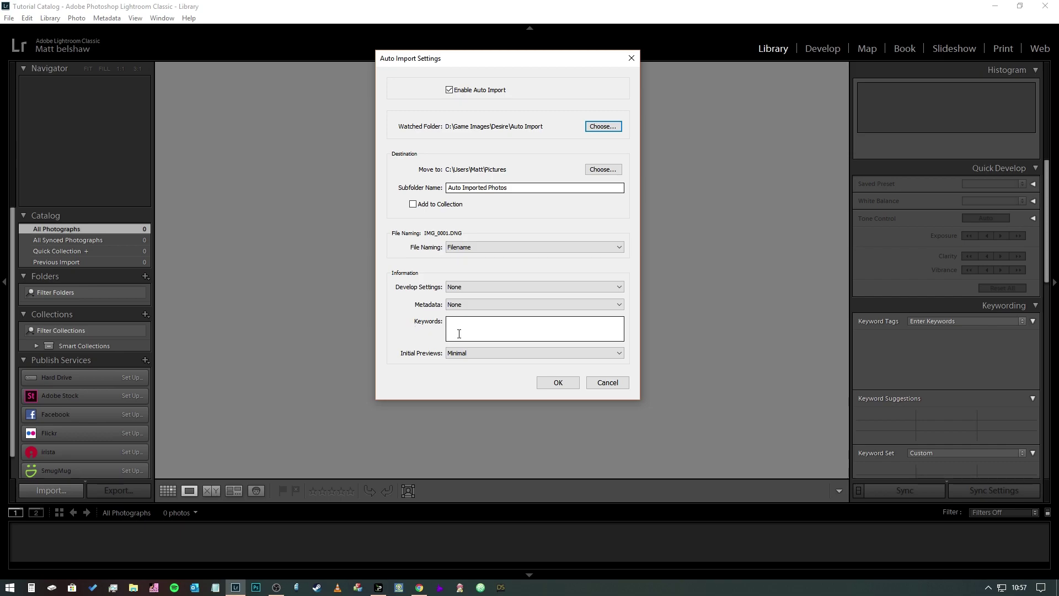
Set Initial Previews to Embedded & Sidecar and save the auto import settings
click(478, 354)
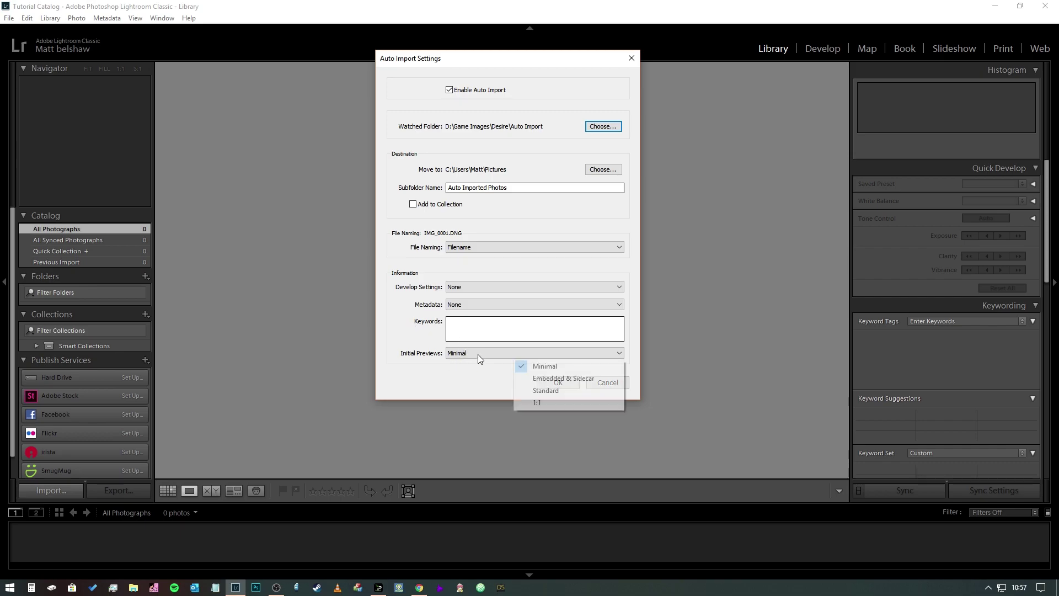
click(564, 380)
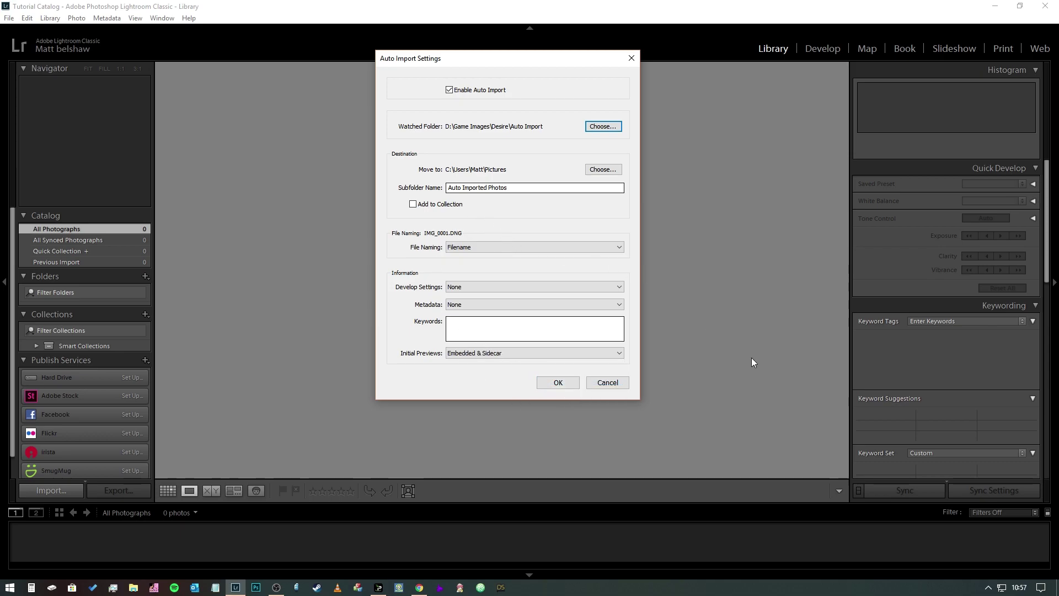
click(558, 383)
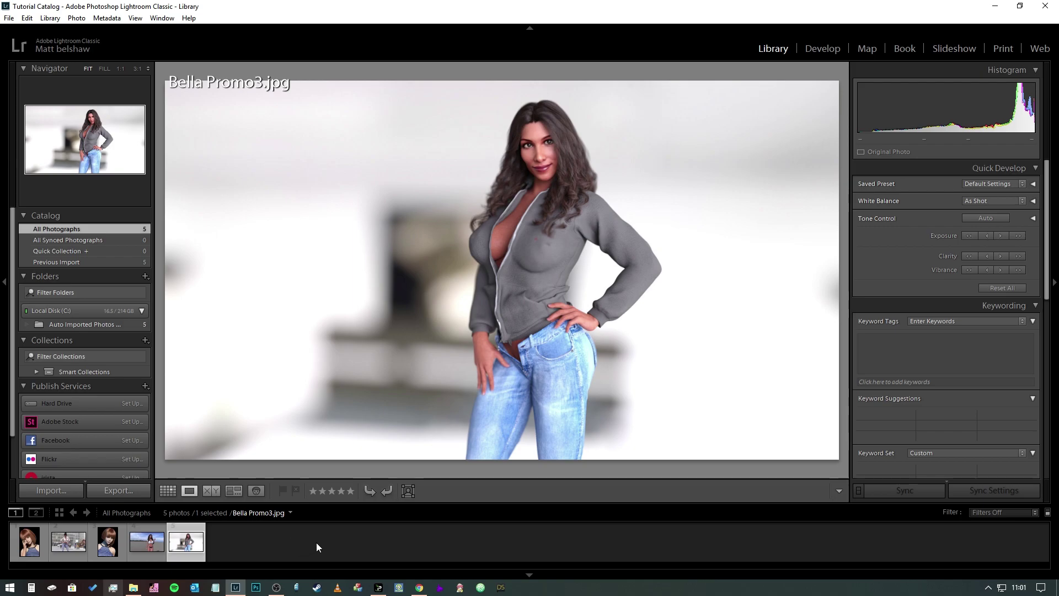
Zoom Bella Promo3.jpg to 1:1 on the face, then back to Fit
click(538, 170)
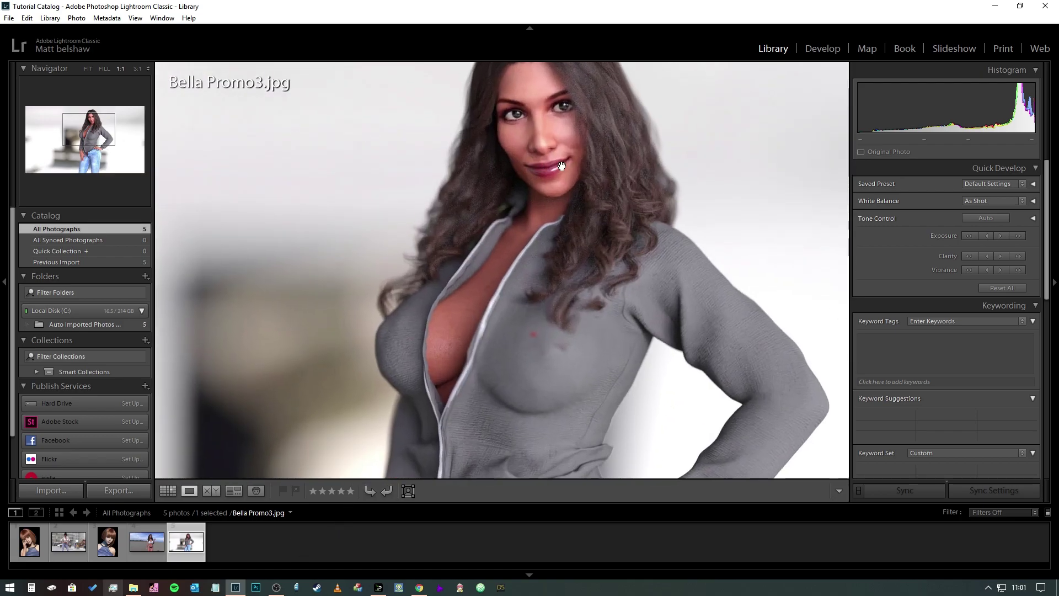
click(568, 253)
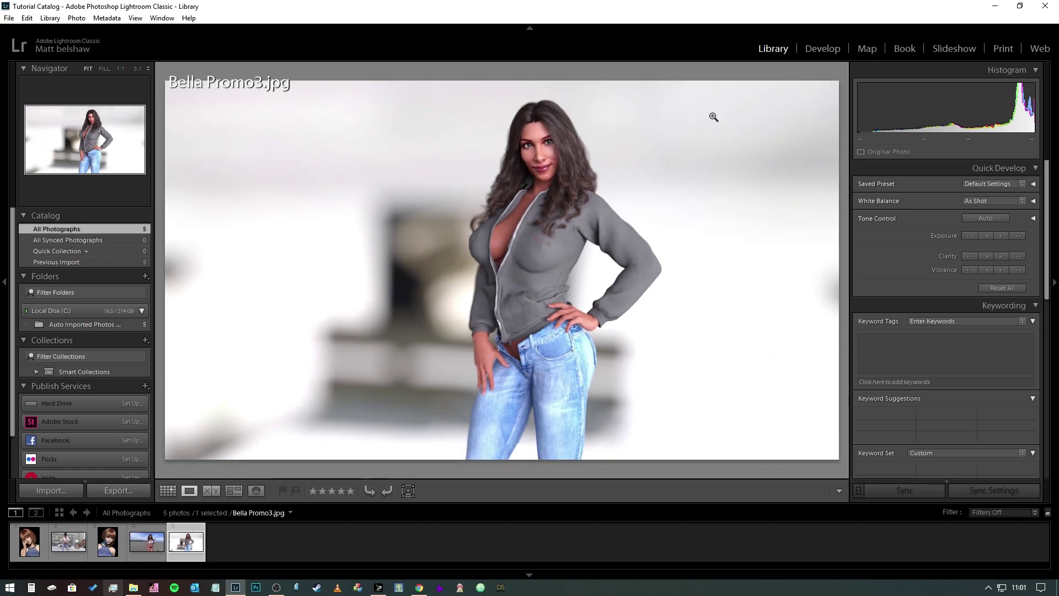
Open Bella Promo3.jpg in Develop and apply the 00AA Temp preset from Fasion stuff
click(829, 51)
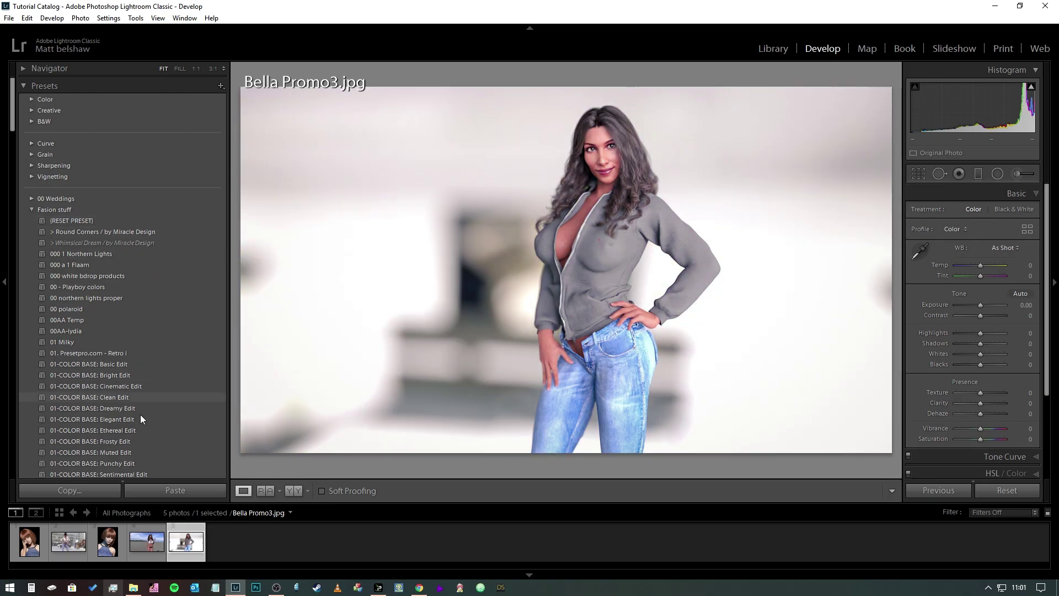
scroll(139, 441, down, 3)
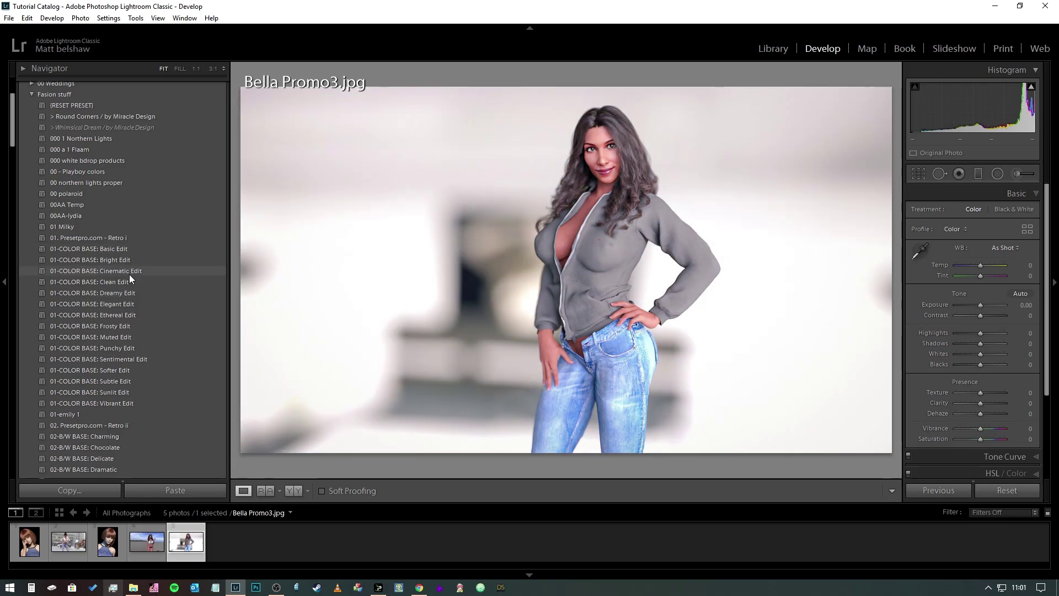
scroll(126, 270, down, 5)
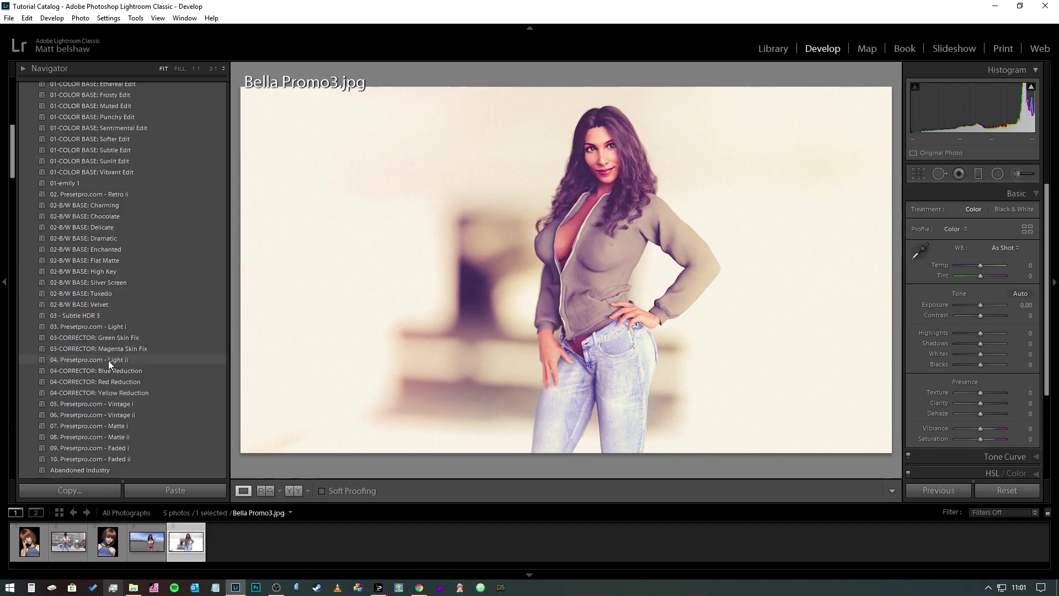
scroll(135, 349, down, 3)
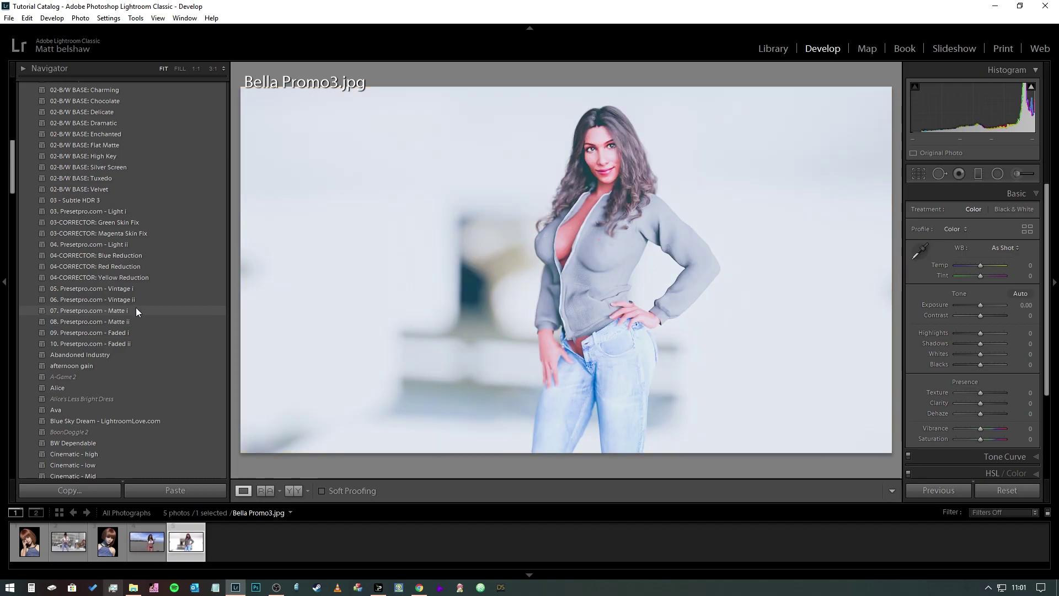
scroll(142, 266, up, 10)
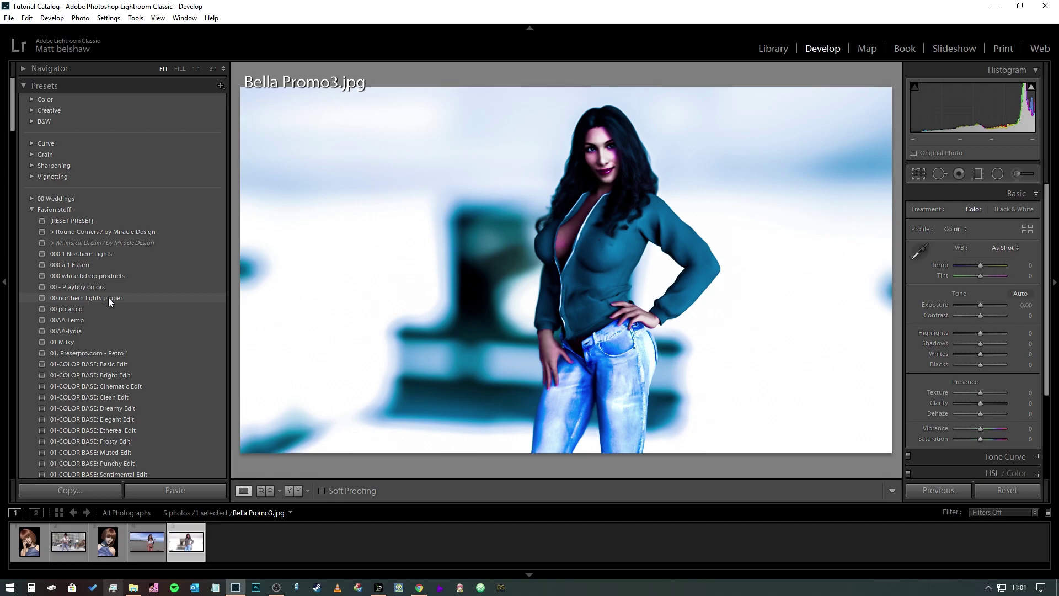
click(108, 317)
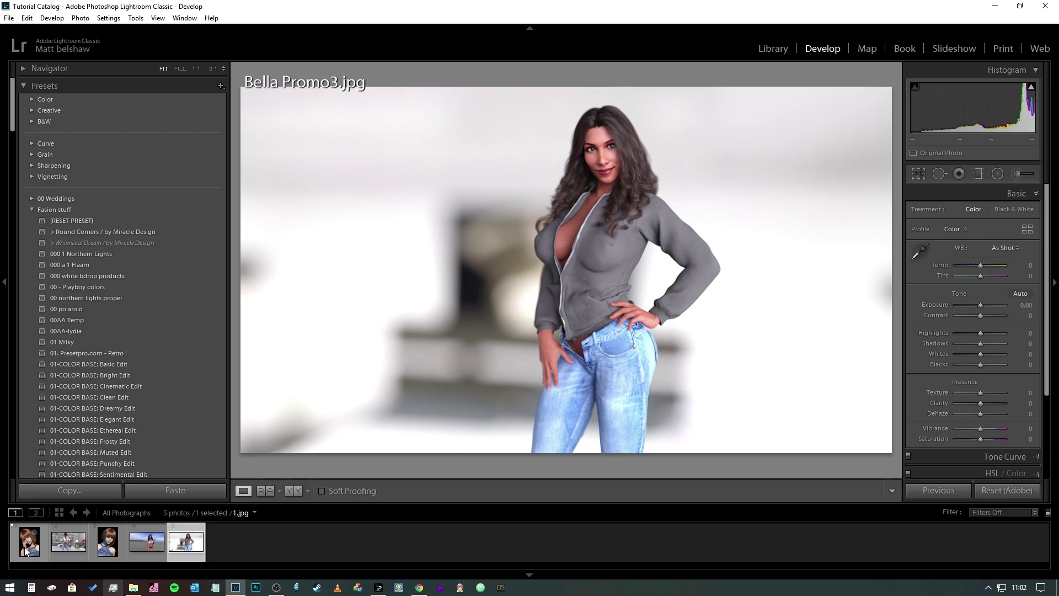
Select all five imported renders in the filmstrip with Ctrl+A
key(ctrl+a)
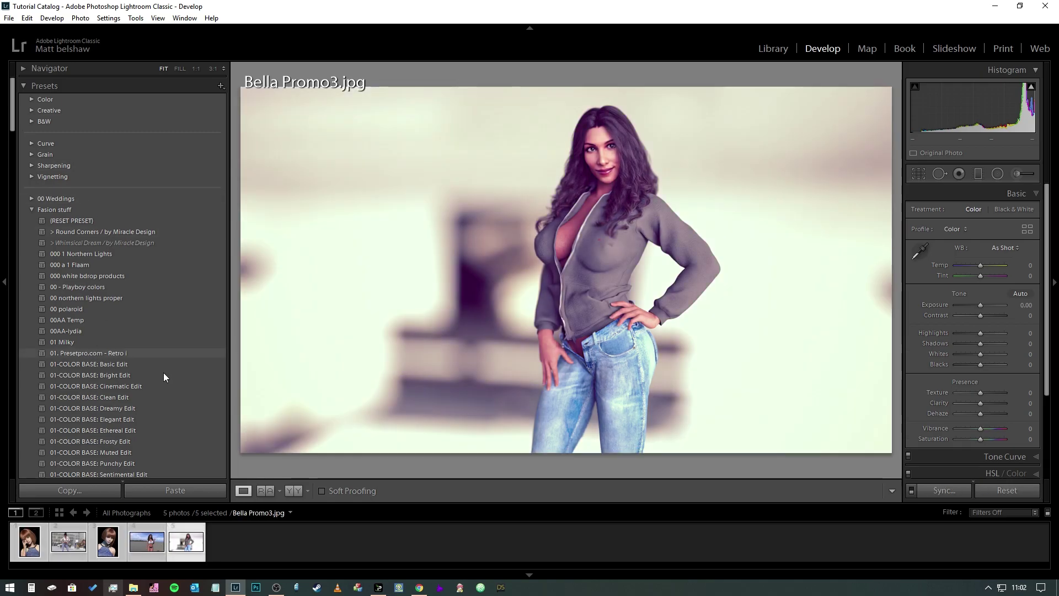